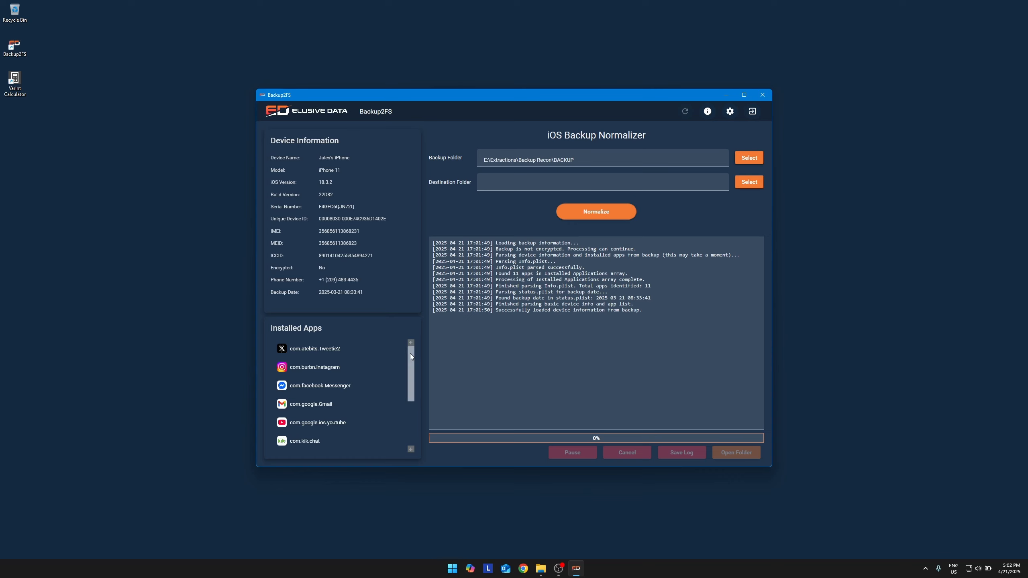
# Set the destination folder to E:\Extractions\Backup Recon\Test2.
pyautogui.moveTo(410, 353)
pyautogui.mouseDown()
pyautogui.moveTo(409, 397)
pyautogui.moveTo(413, 356)
pyautogui.mouseUp()
pyautogui.click(748, 184)
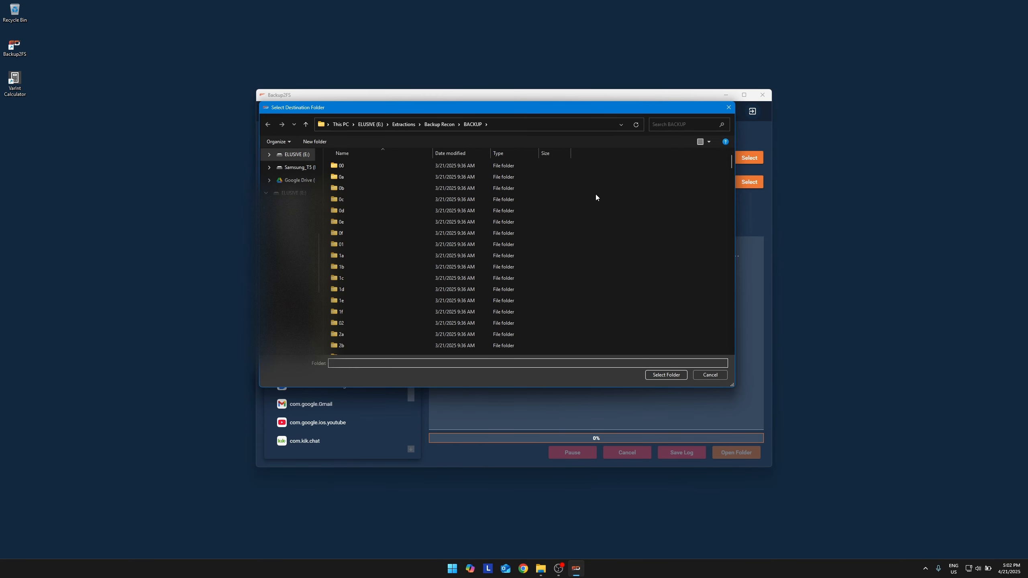
pyautogui.click(439, 125)
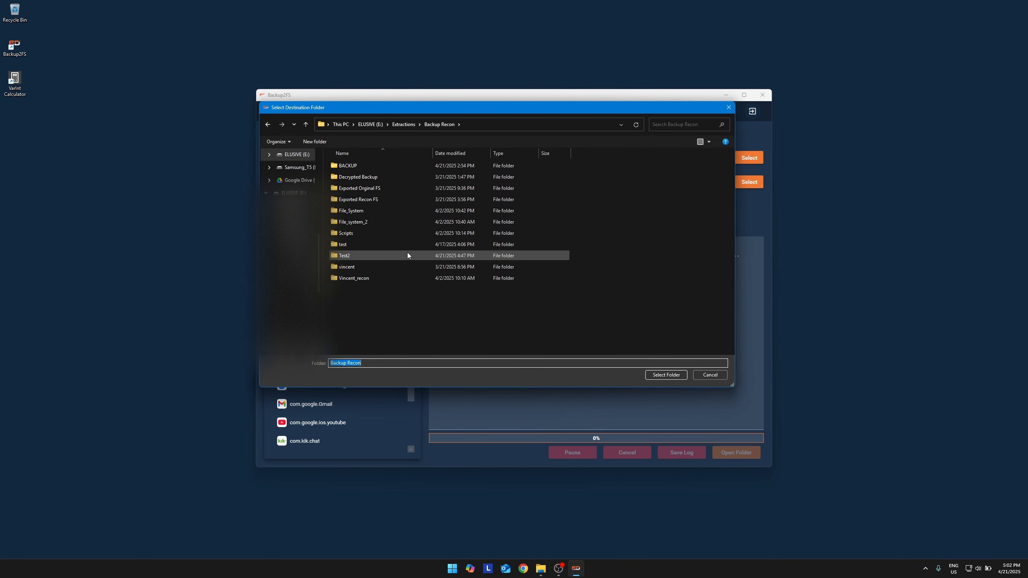
pyautogui.click(356, 255)
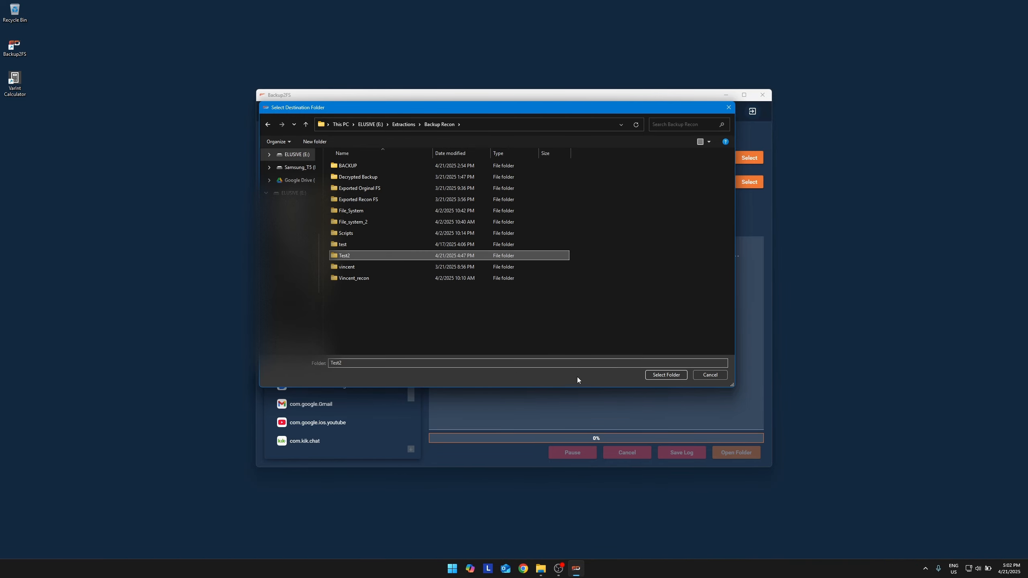
pyautogui.click(666, 376)
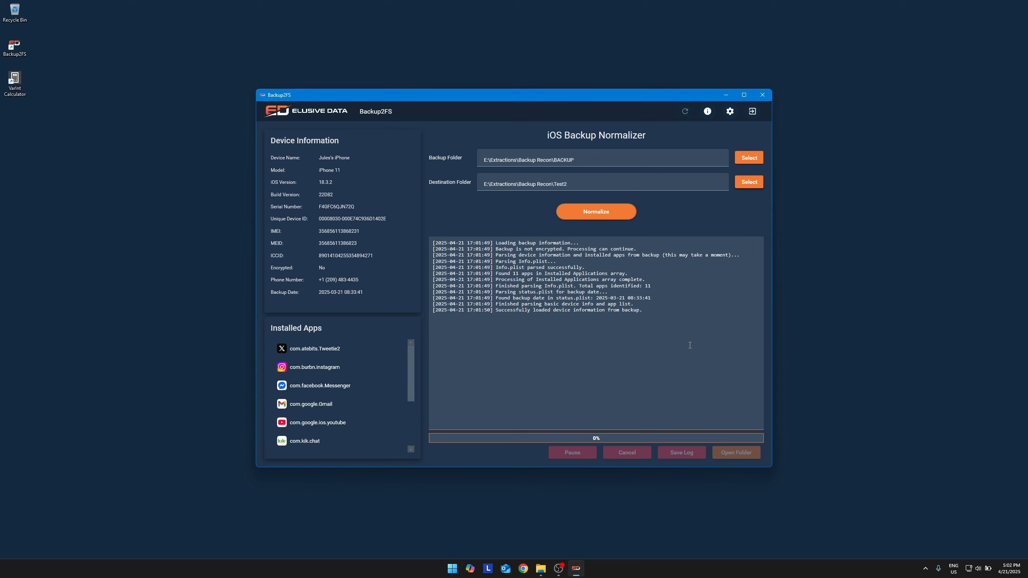
# Start normalizing the backup, pausing and resuming the process twice while it runs.
pyautogui.click(595, 216)
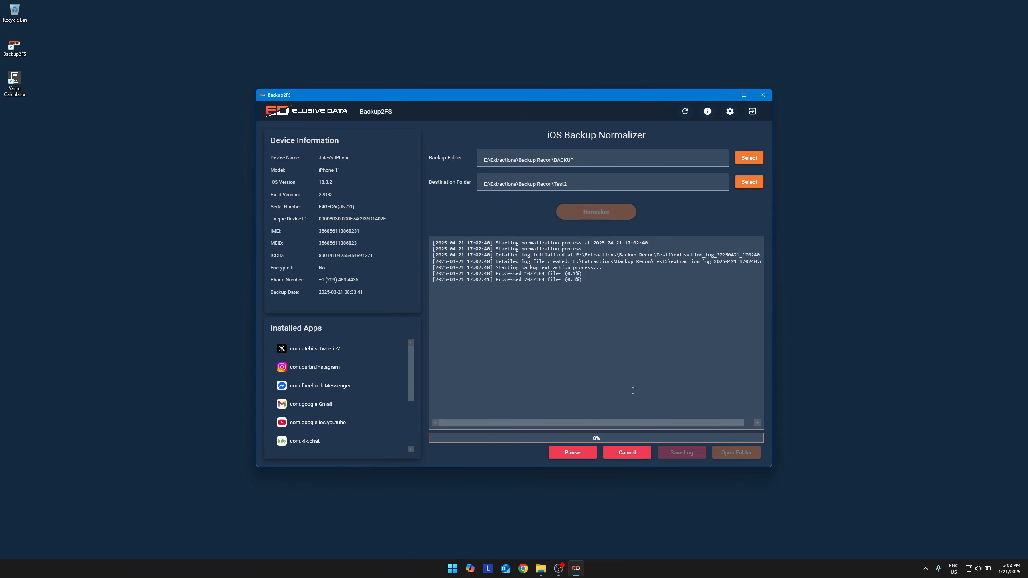
pyautogui.click(578, 456)
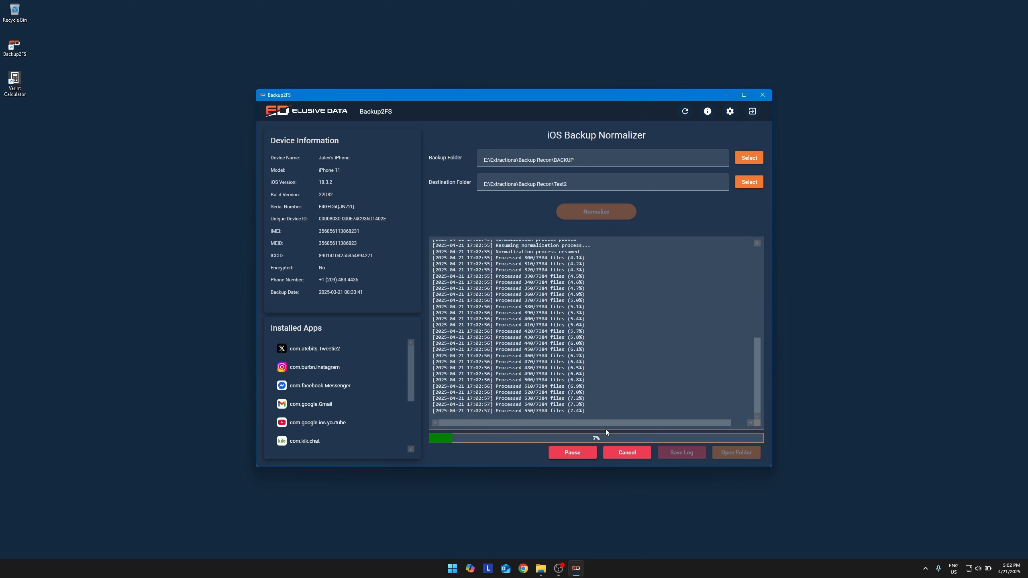
pyautogui.click(585, 452)
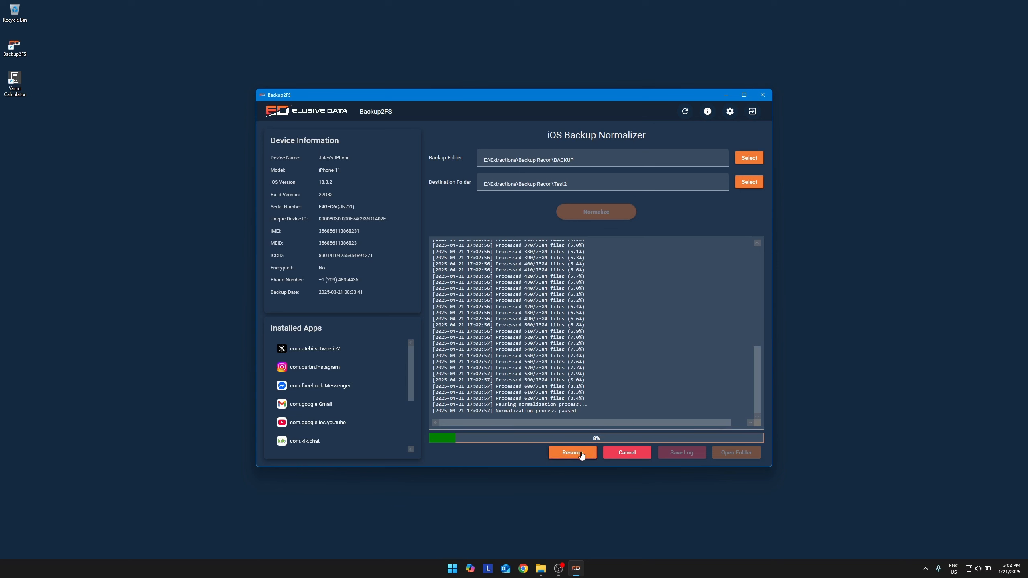
pyautogui.click(585, 451)
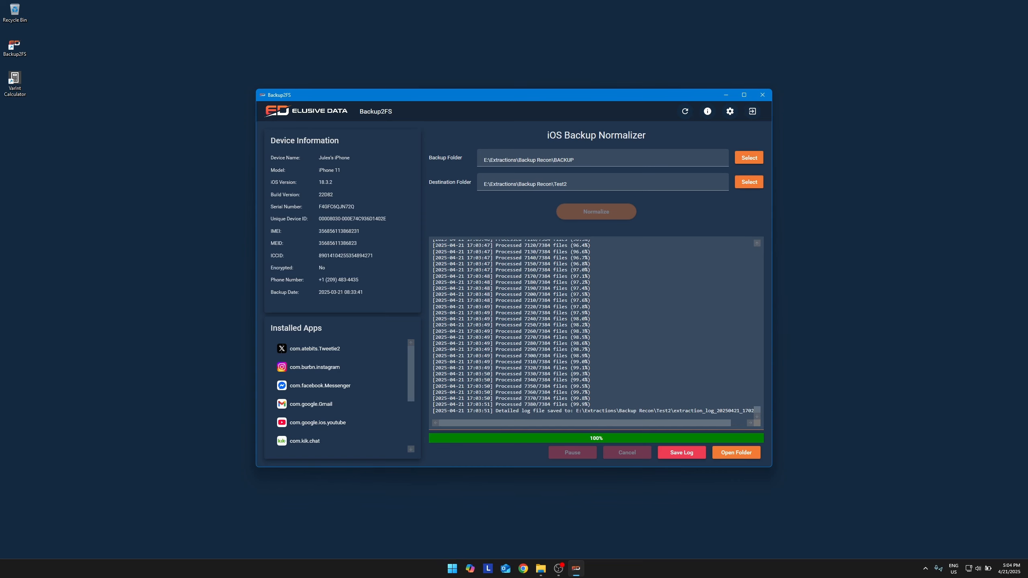
# Save the process log as log.csv in the Test2 folder and open that file from the destination folder in Excel.
pyautogui.click(688, 454)
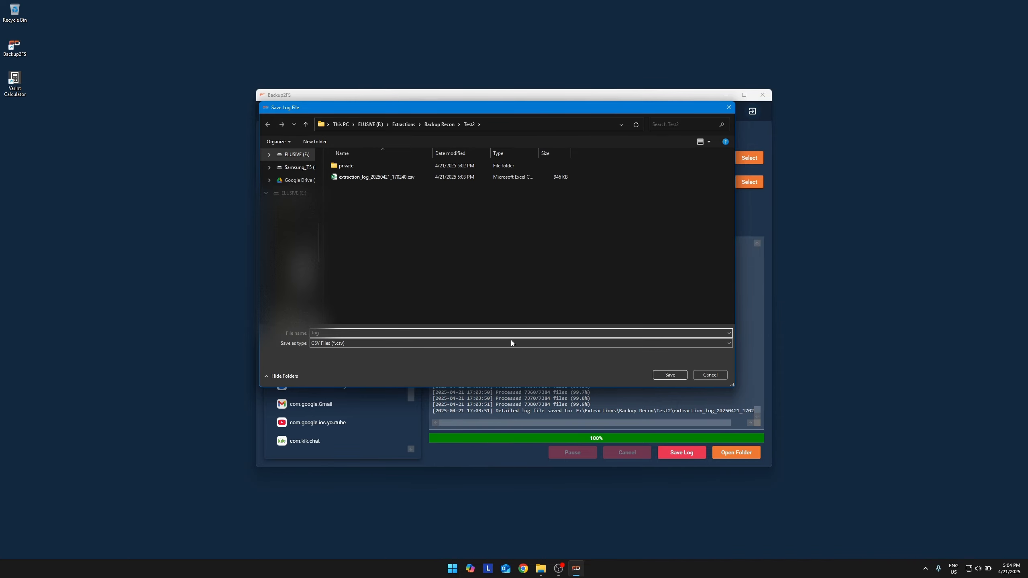
pyautogui.click(669, 375)
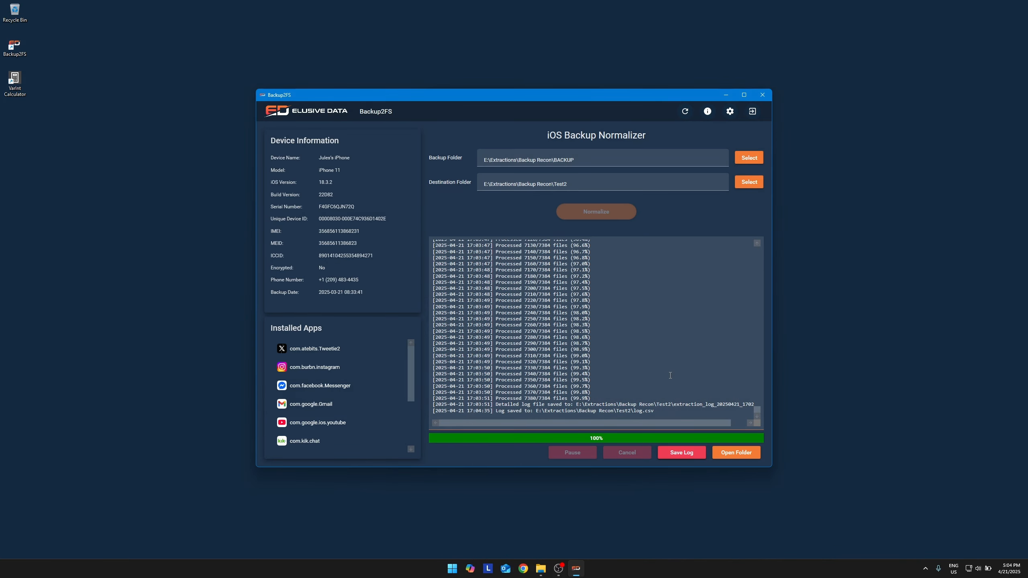
pyautogui.click(748, 454)
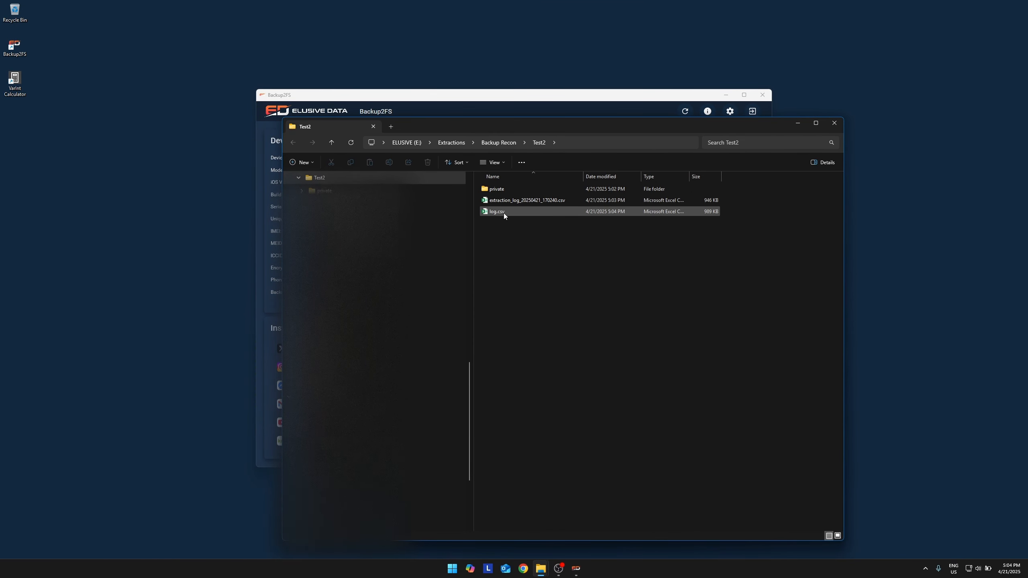
pyautogui.click(504, 213)
pyautogui.doubleClick(503, 213)
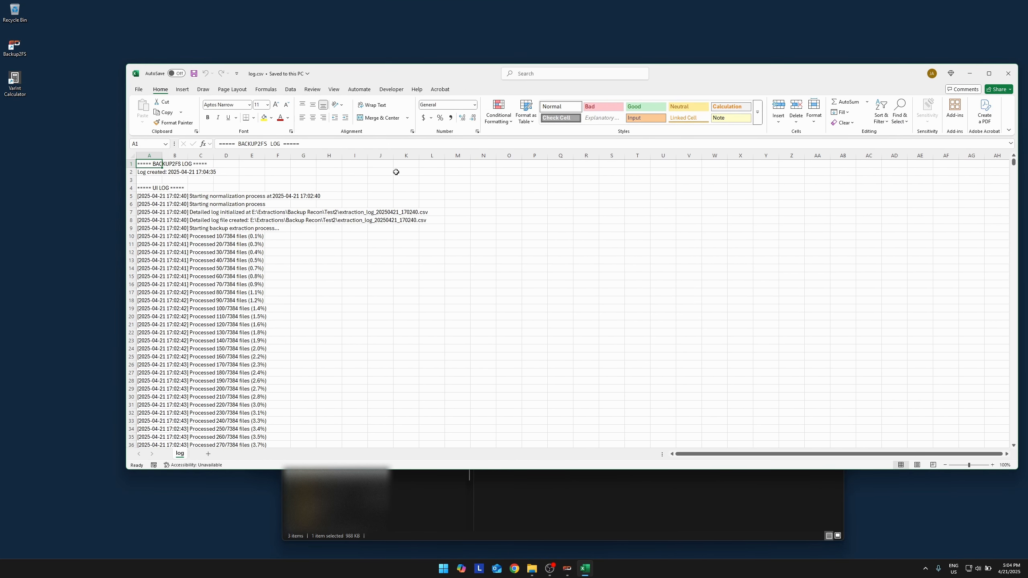
# Fit the width of all columns in the log sheet to their contents.
pyautogui.click(133, 156)
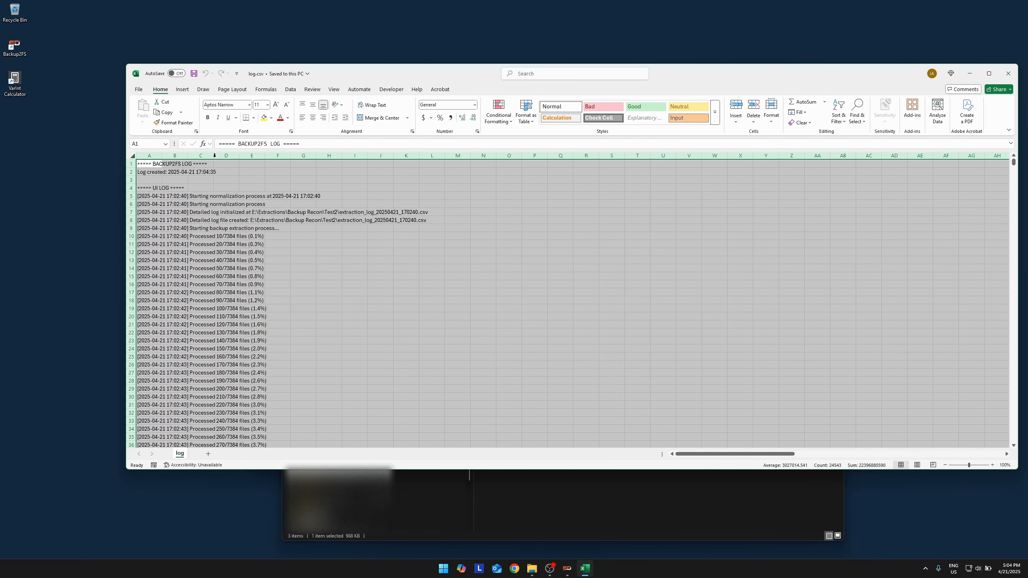
pyautogui.doubleClick(162, 155)
pyautogui.click(253, 206)
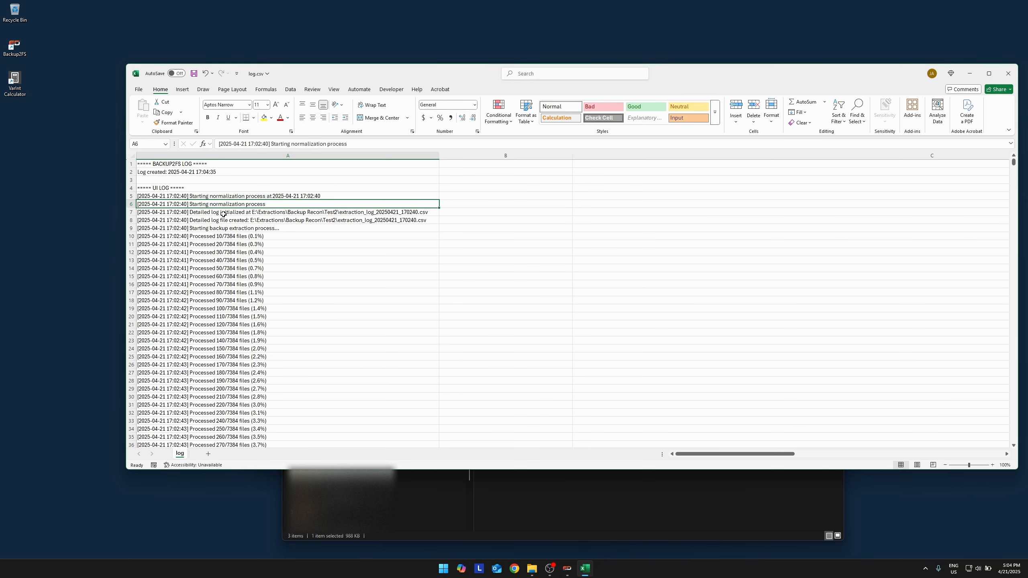
# Look through the log's processing entries, device information, installed apps and the start of the detailed file log.
pyautogui.click(243, 195)
pyautogui.scroll(-4, 298, 239)
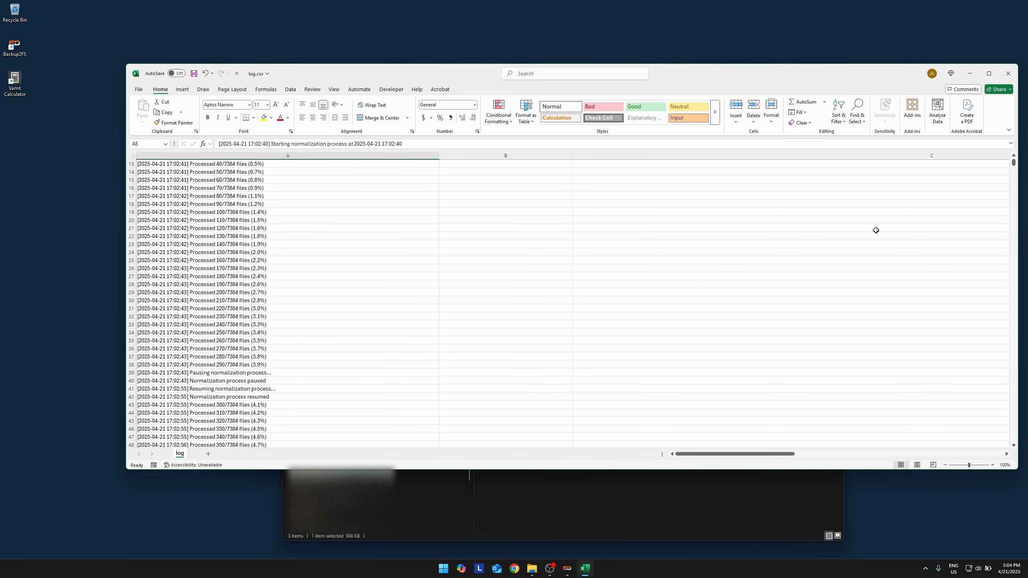
pyautogui.moveTo(1013, 163); pyautogui.dragTo(1014, 188)
pyautogui.scroll(-6, 716, 243)
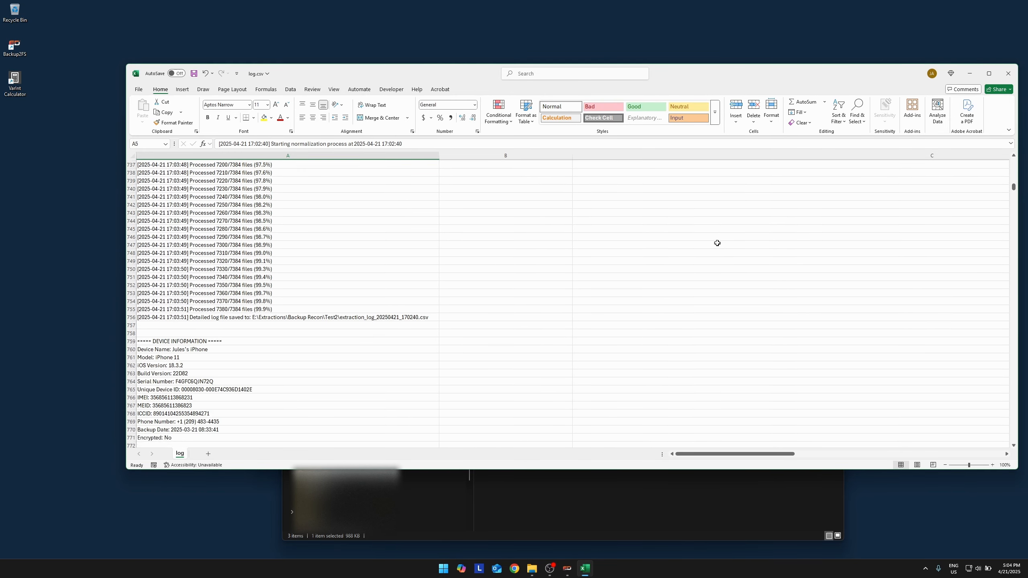
pyautogui.scroll(-1, 712, 245)
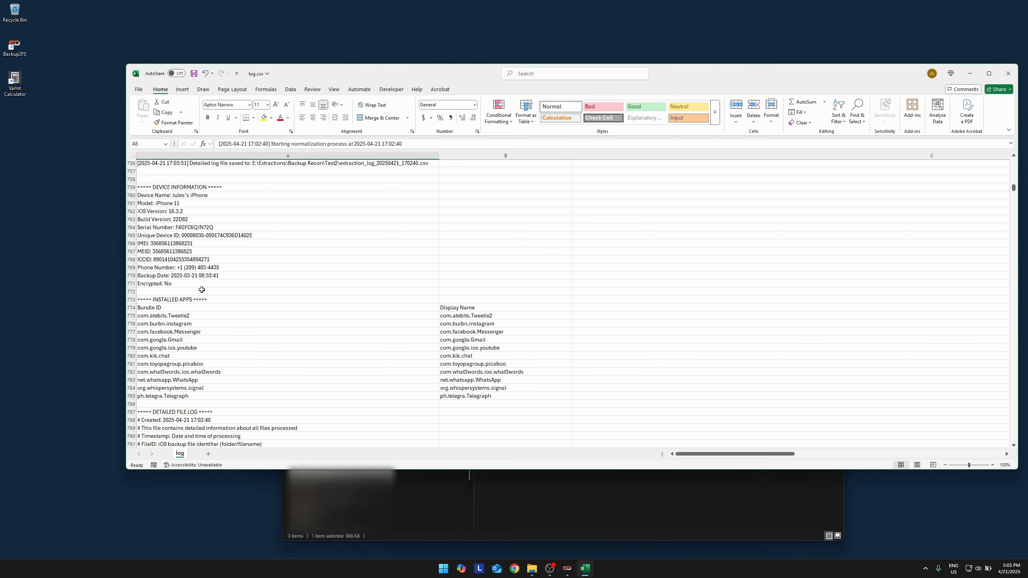
pyautogui.scroll(-4, 202, 289)
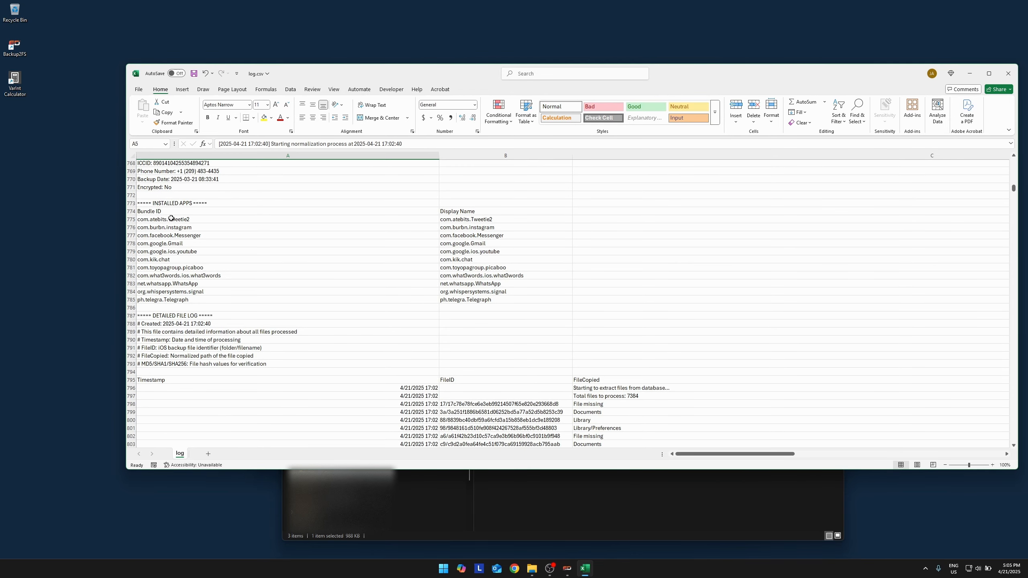
pyautogui.scroll(-7, 348, 310)
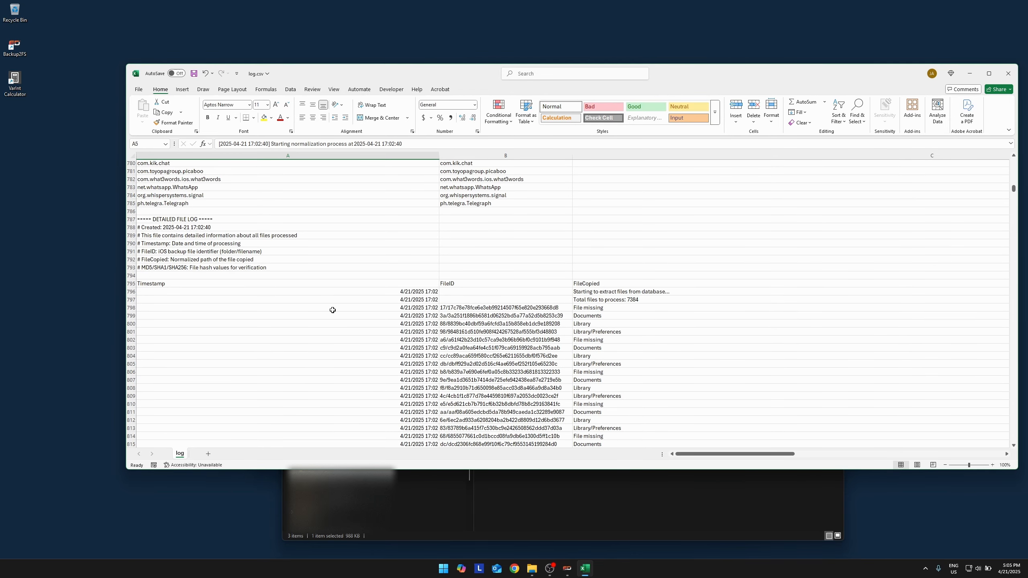
pyautogui.scroll(-2, 450, 309)
pyautogui.scroll(1, 512, 332)
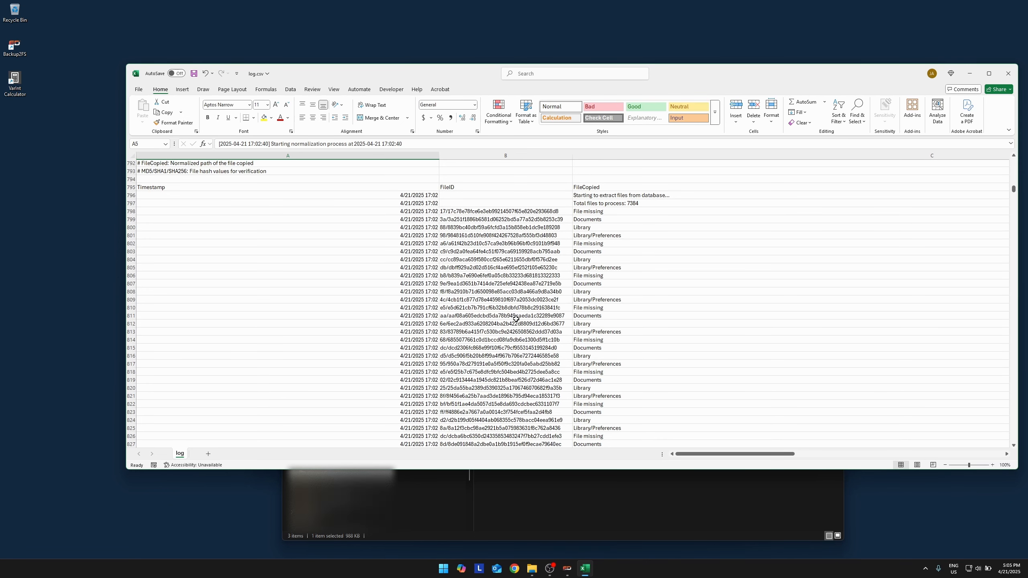
# Examine the detailed file log's FileID, FileCopied, SHA1 and SHA256 columns.
pyautogui.click(478, 213)
pyautogui.press('Down')
pyautogui.press('Down')
pyautogui.press('Down')
pyautogui.press('Down')
pyautogui.press('Down')
pyautogui.press('Down')
pyautogui.press('Down')
pyautogui.press('Down')
pyautogui.press('Down')
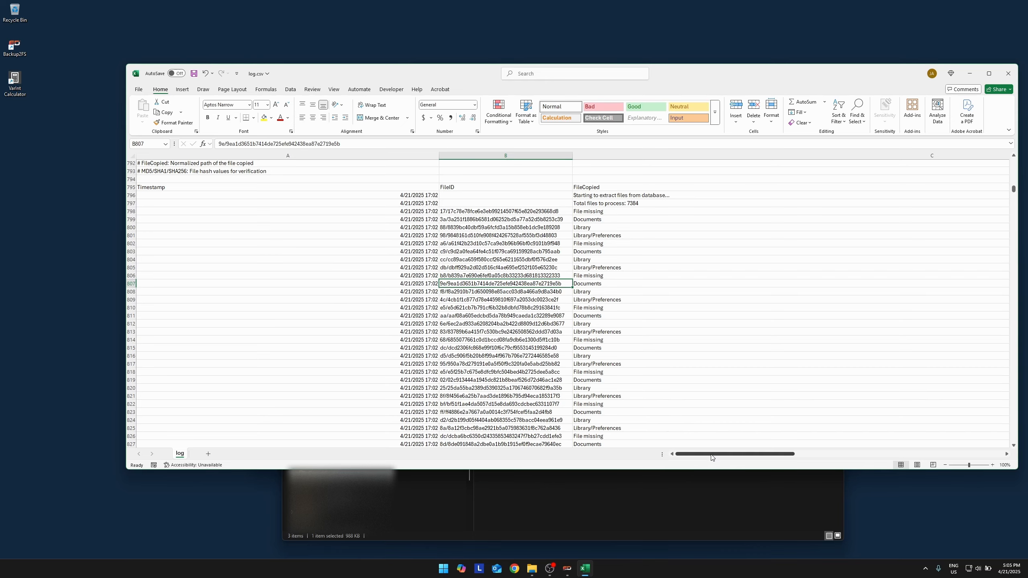
pyautogui.scroll(-17, 712, 417)
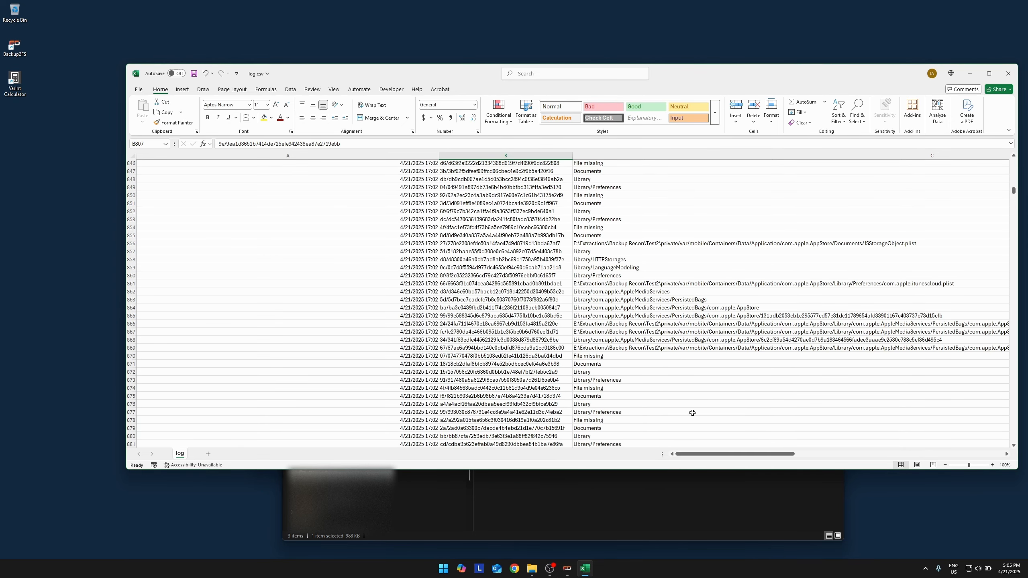
pyautogui.moveTo(709, 454); pyautogui.dragTo(877, 456)
pyautogui.scroll(20, 874, 391)
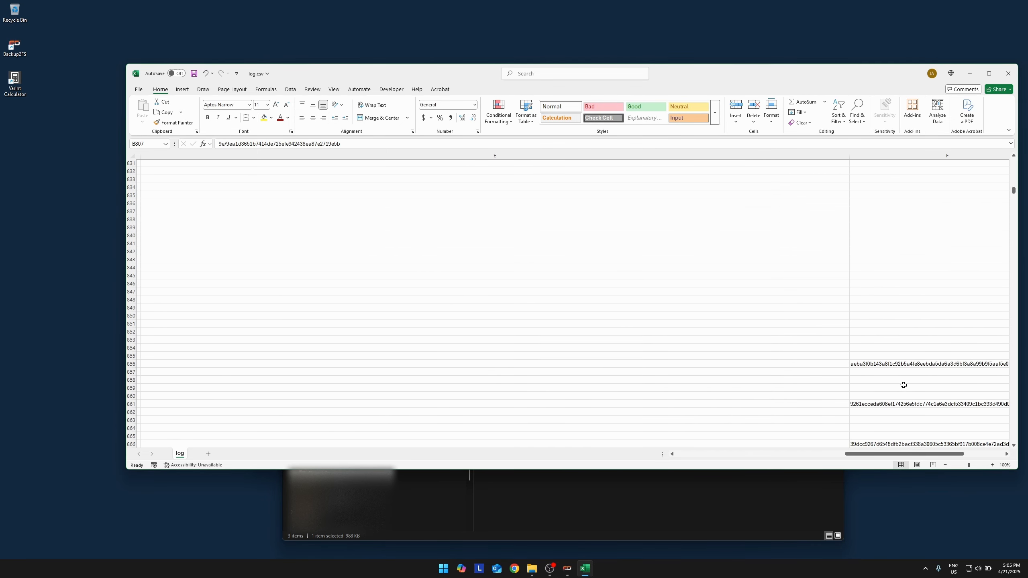
pyautogui.scroll(-6, 943, 312)
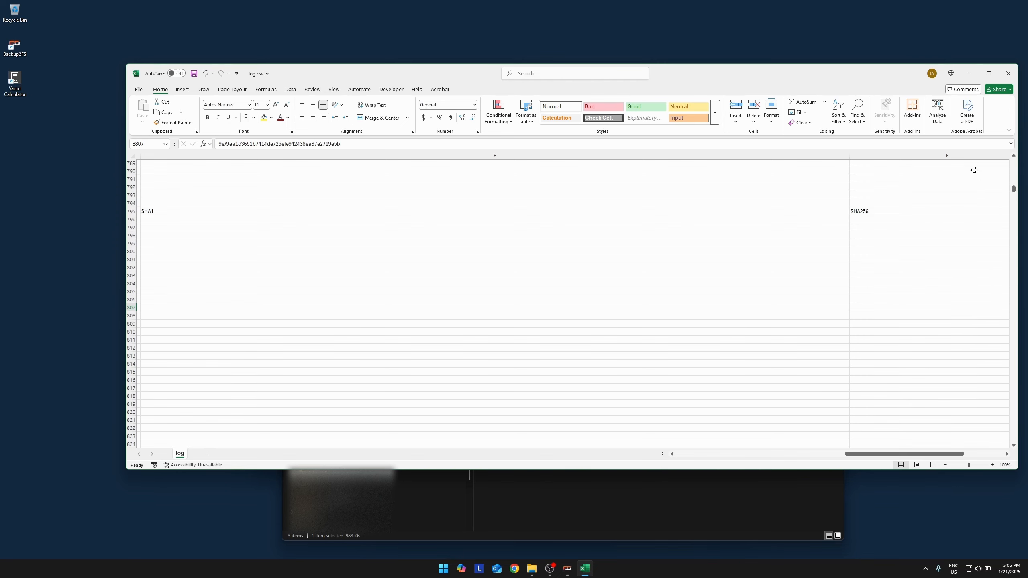
# Filter the SHA256 column with a text filter that shows only rows containing *.
pyautogui.click(973, 156)
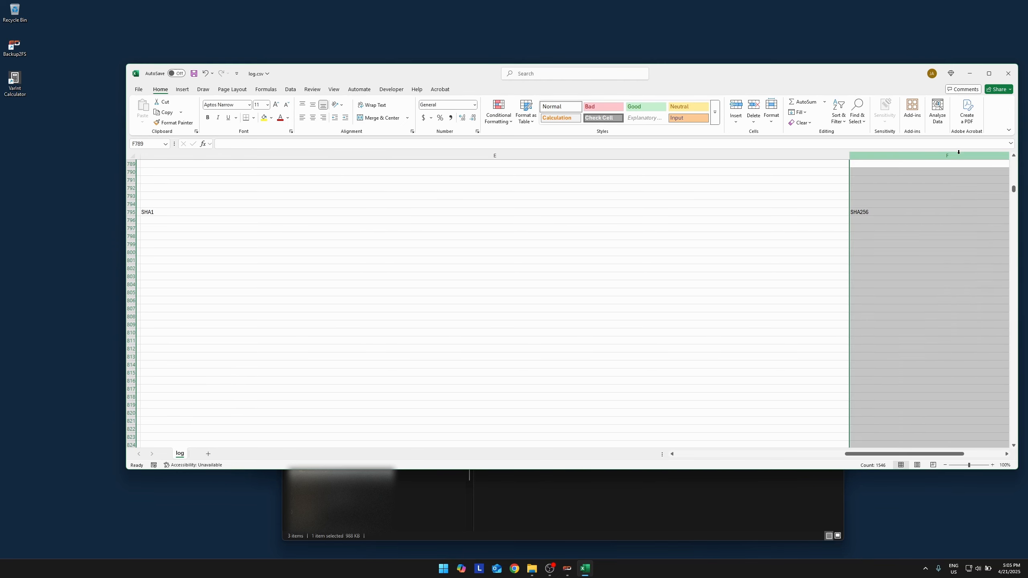
pyautogui.click(291, 90)
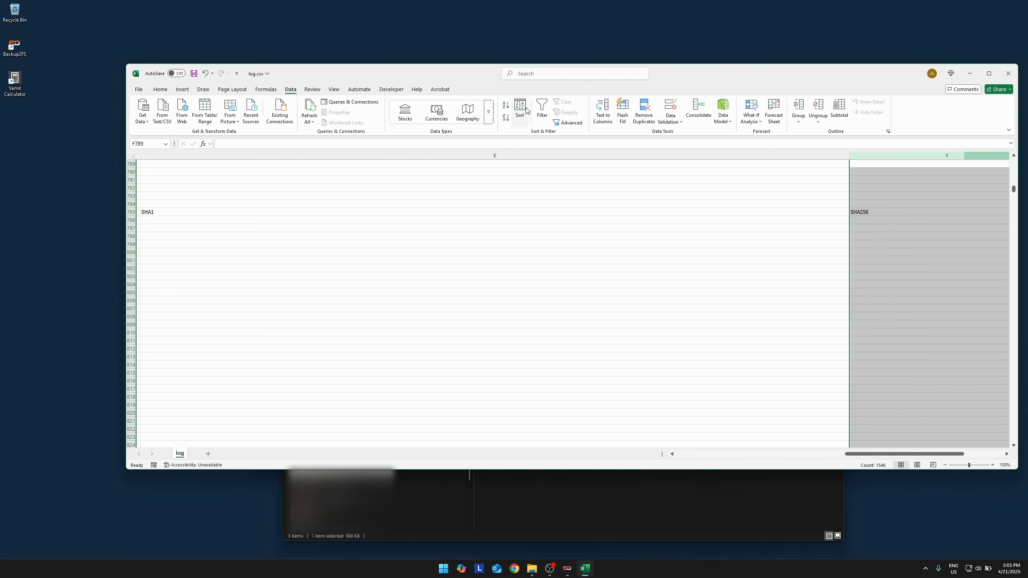
pyautogui.click(542, 110)
pyautogui.moveTo(1015, 191); pyautogui.dragTo(1013, 157)
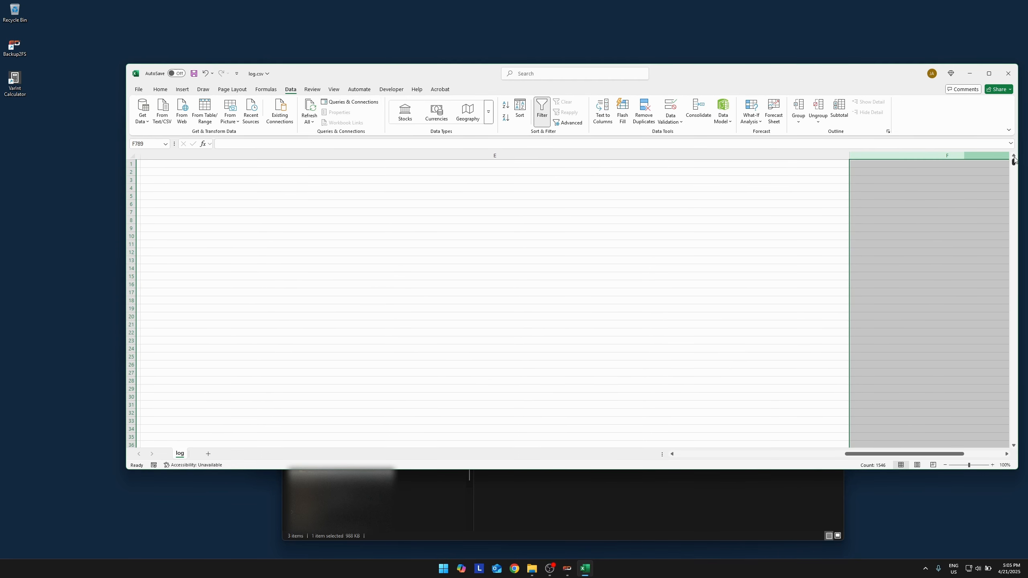
pyautogui.moveTo(934, 455); pyautogui.dragTo(954, 454)
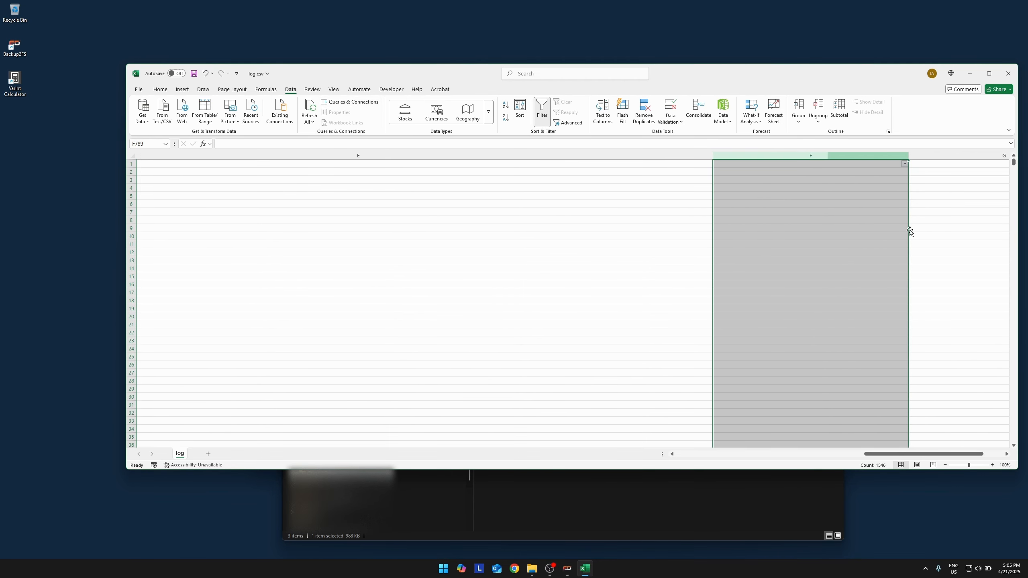
pyautogui.click(905, 164)
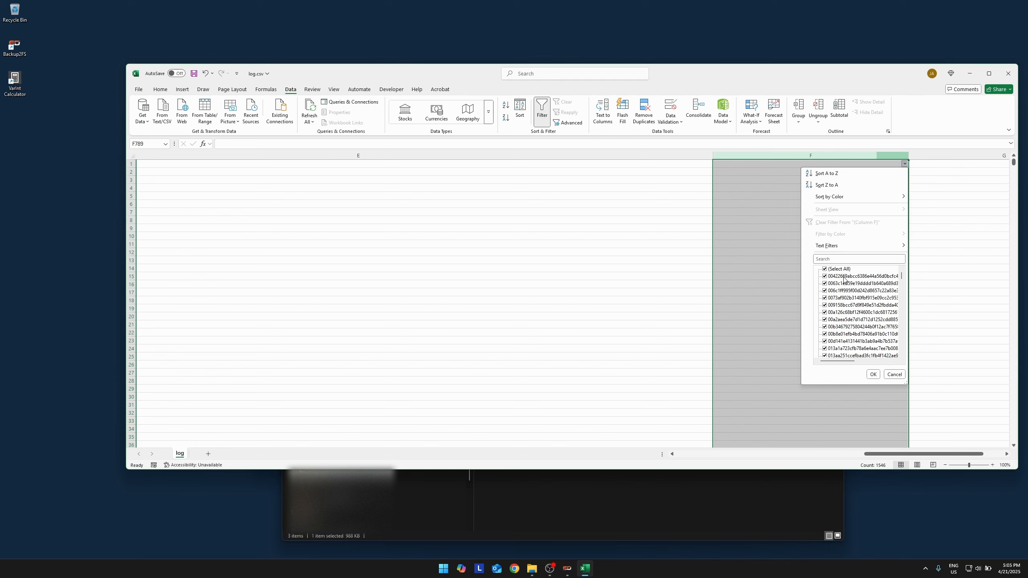
pyautogui.moveTo(886, 246)
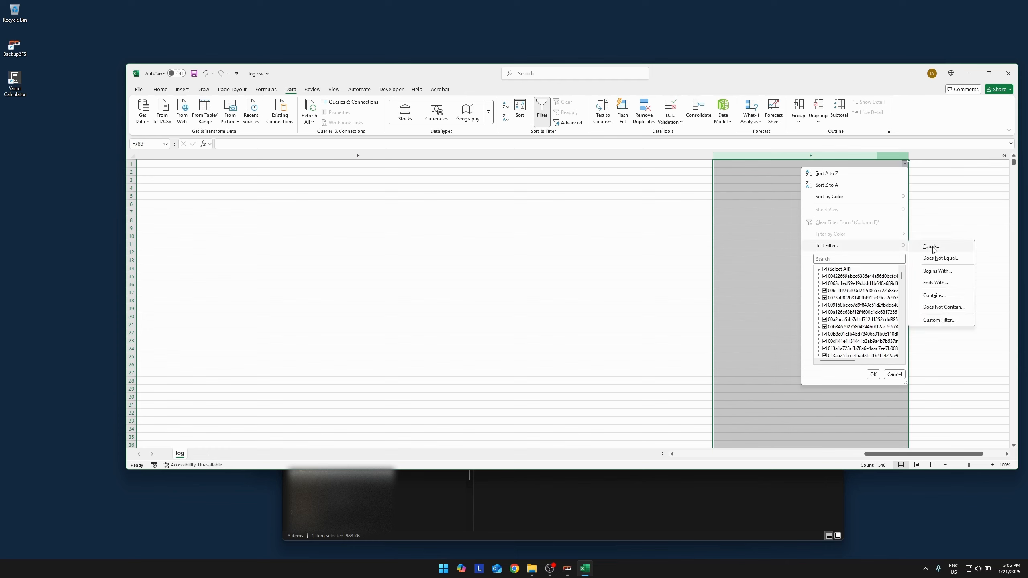
pyautogui.click(932, 296)
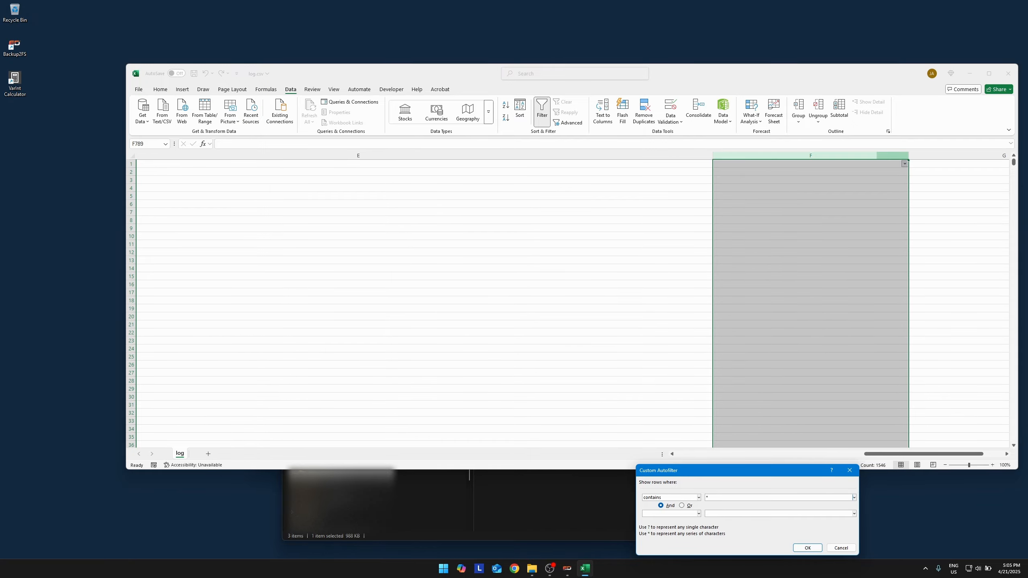
pyautogui.click(807, 548)
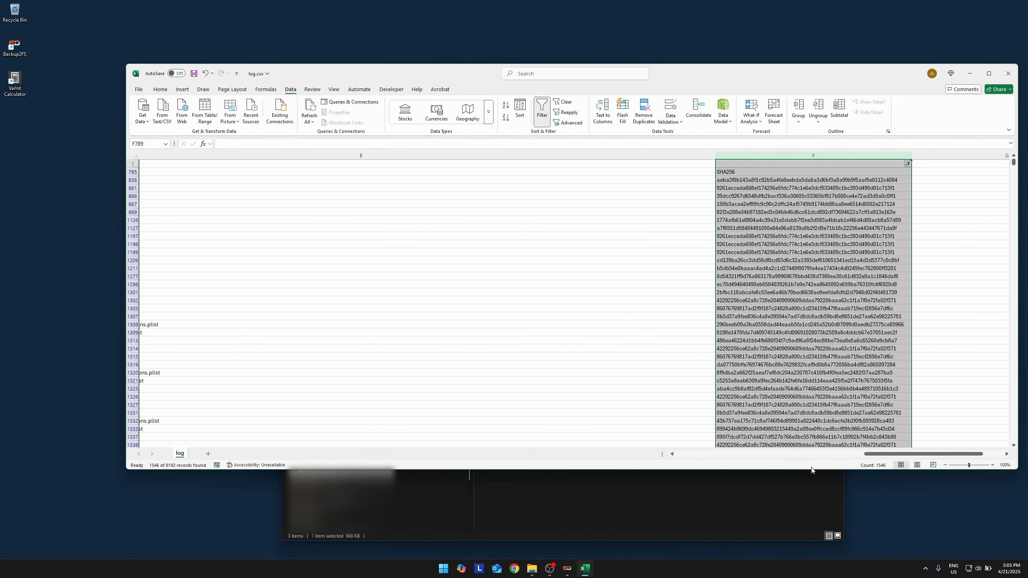
# Review the file IDs and normalized file paths of the filtered rows.
pyautogui.click(809, 413)
pyautogui.moveTo(875, 456); pyautogui.dragTo(756, 454)
pyautogui.scroll(-12, 729, 406)
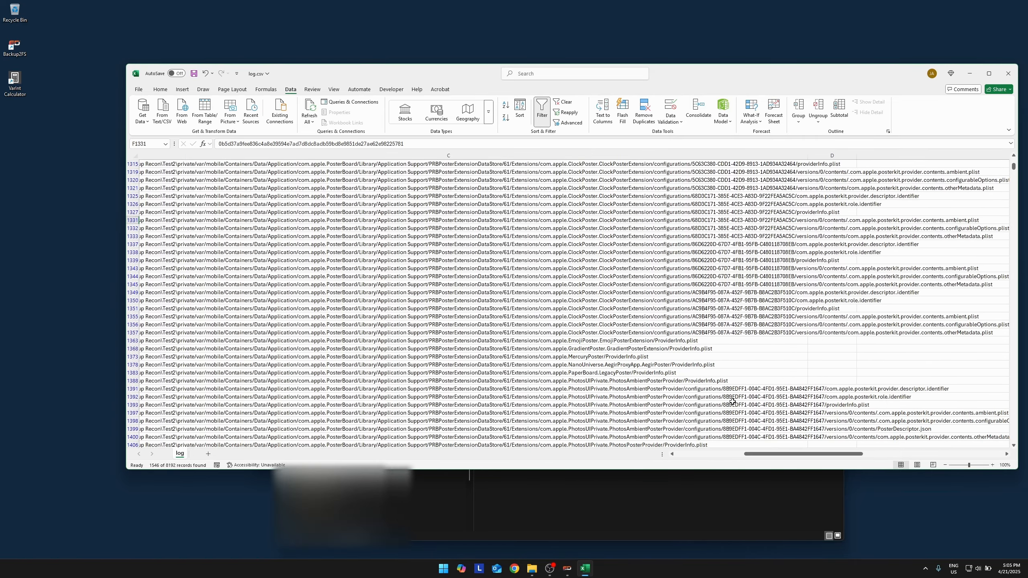
pyautogui.moveTo(779, 454); pyautogui.dragTo(735, 452)
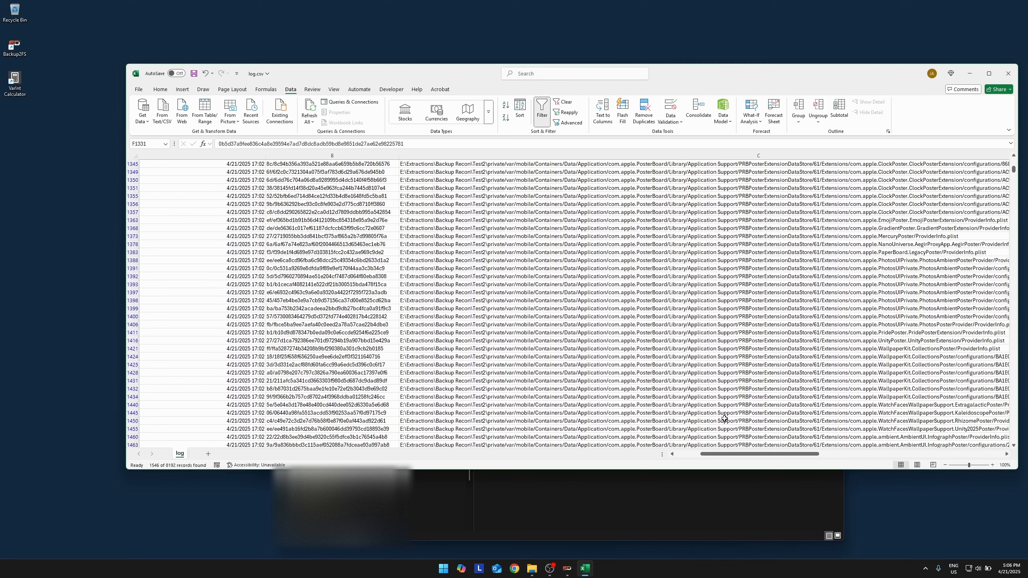
pyautogui.scroll(-12, 724, 419)
# Close the log.csv workbook without saving the changes.
pyautogui.click(1009, 73)
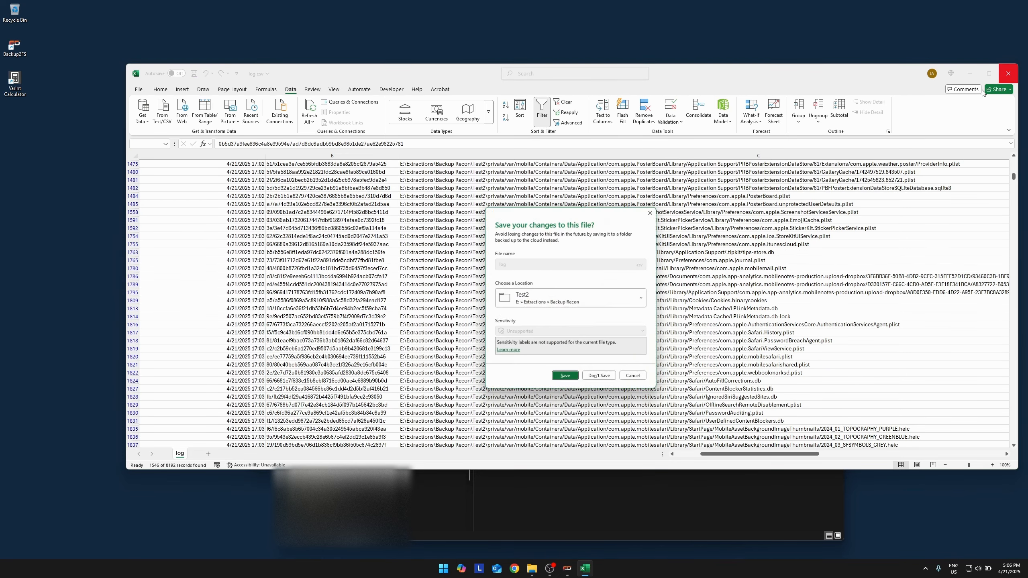
pyautogui.click(602, 379)
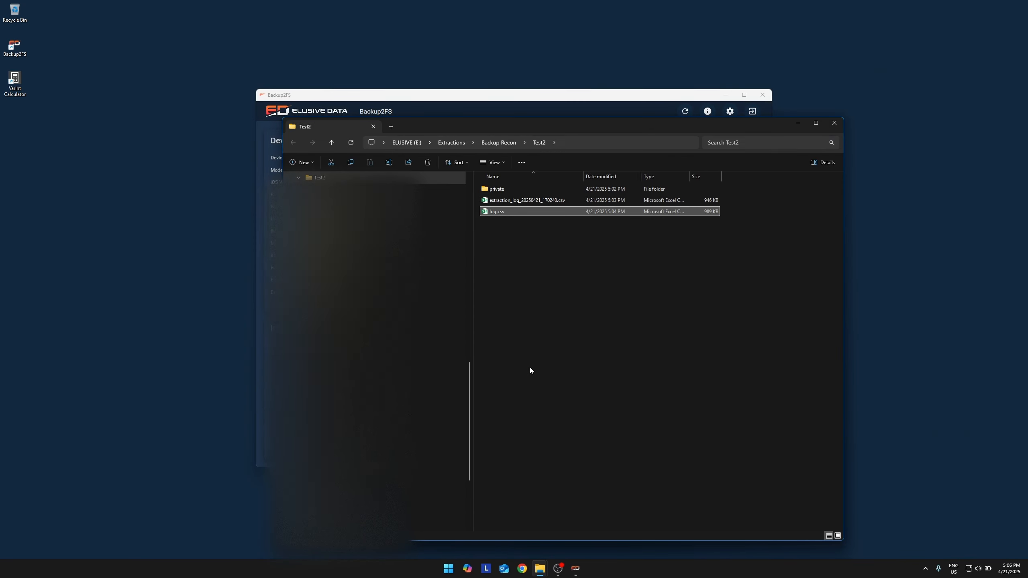
# Browse the normalized output to private\var\mobile\Library, look through its folders, and close the folder window.
pyautogui.doubleClick(509, 187)
pyautogui.doubleClick(493, 189)
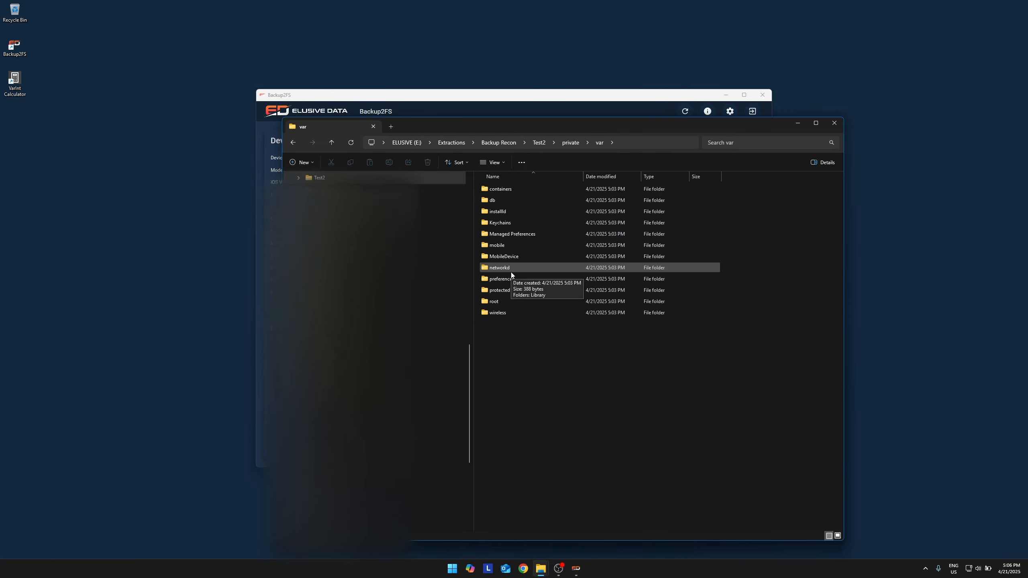
pyautogui.doubleClick(510, 245)
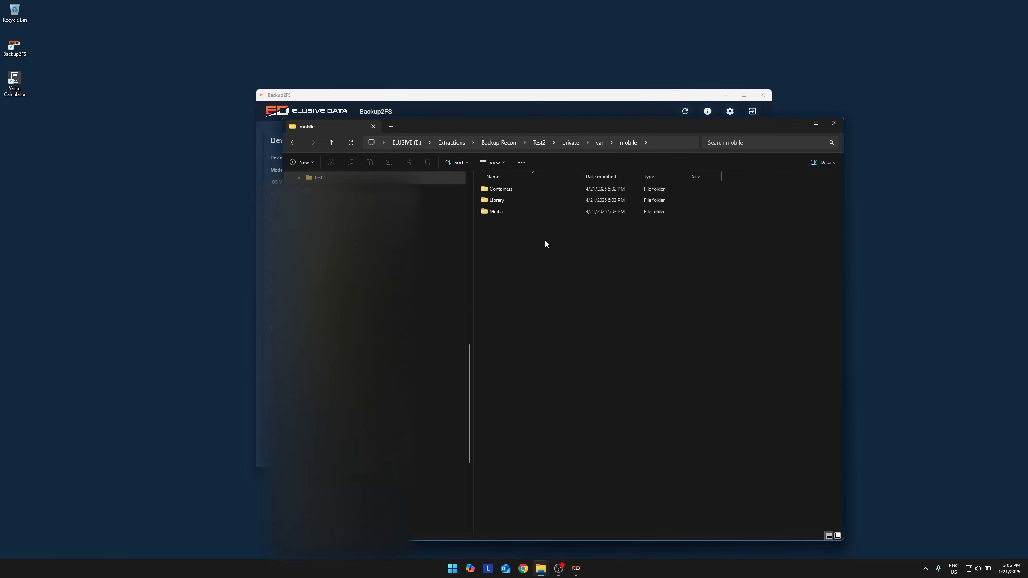
pyautogui.doubleClick(507, 201)
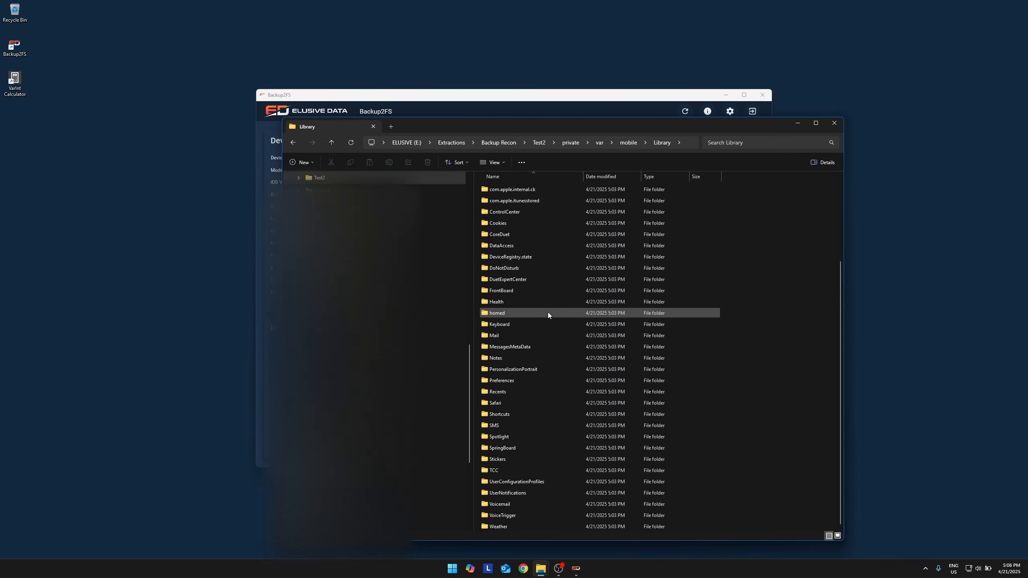
pyautogui.scroll(1, 548, 311)
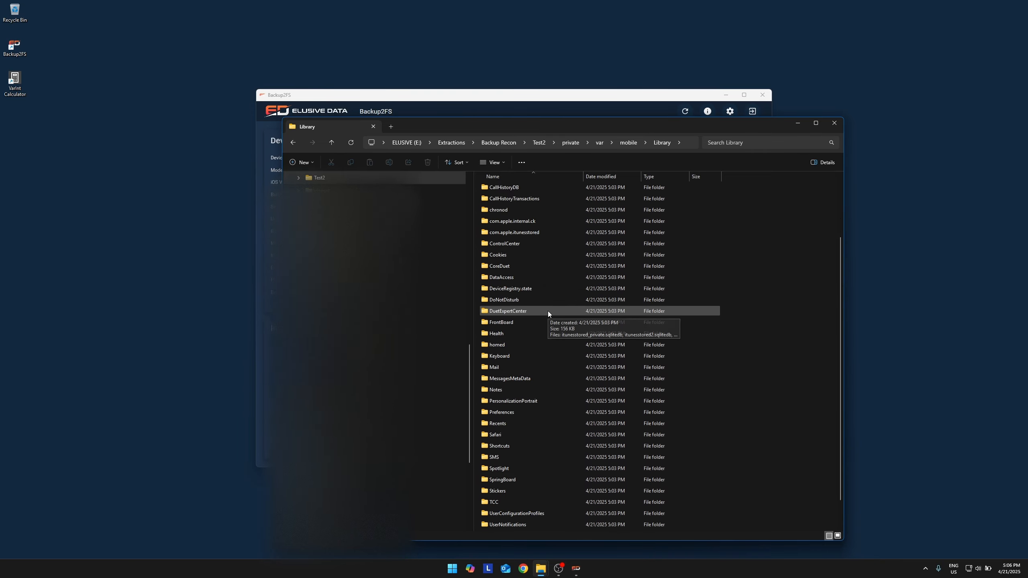
pyautogui.click(839, 128)
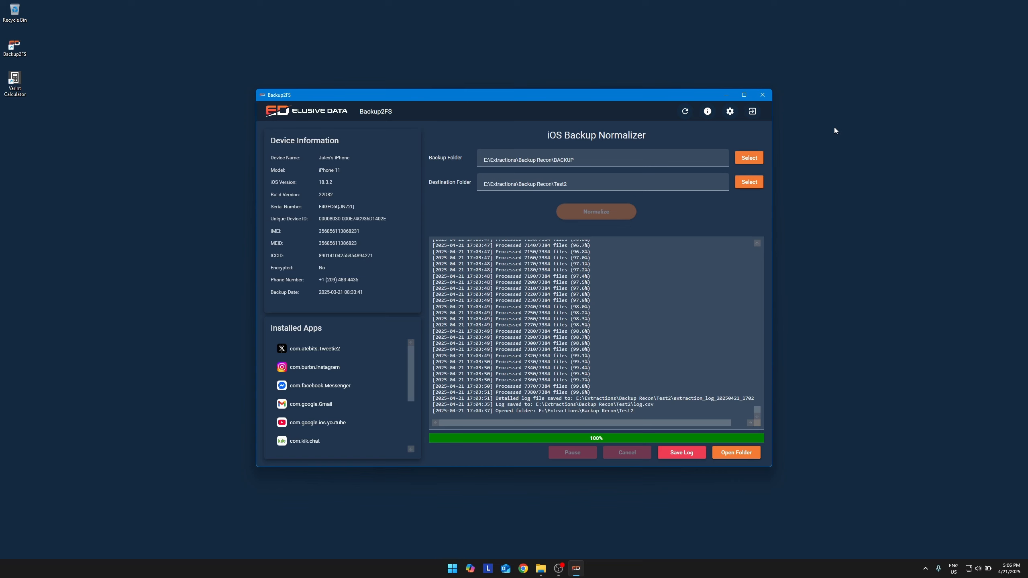
# Start a new session and load the BACKUP folder from the other device's DecryptedBackup folder under Backup Recon as the backup source.
pyautogui.click(684, 113)
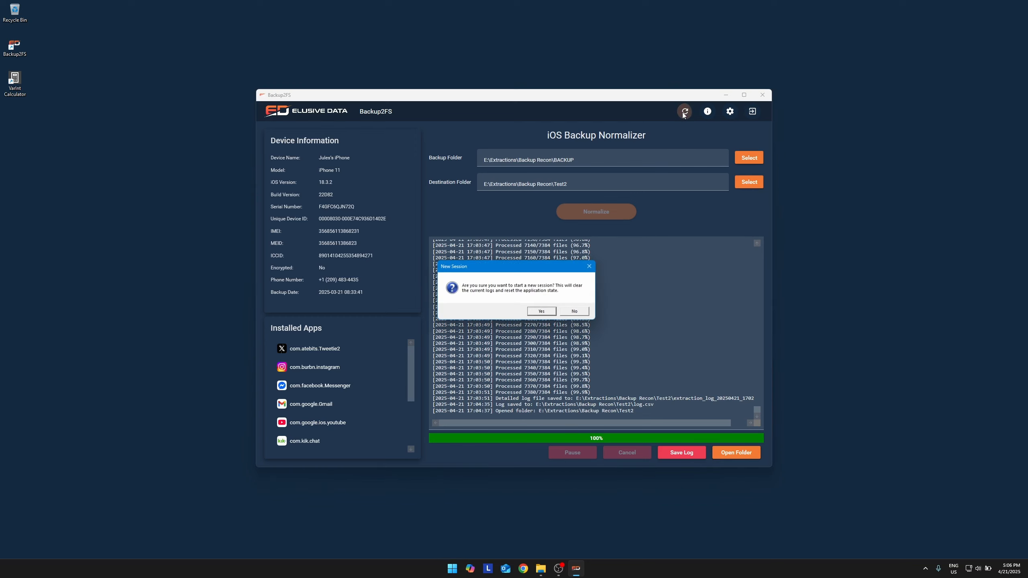
pyautogui.click(542, 312)
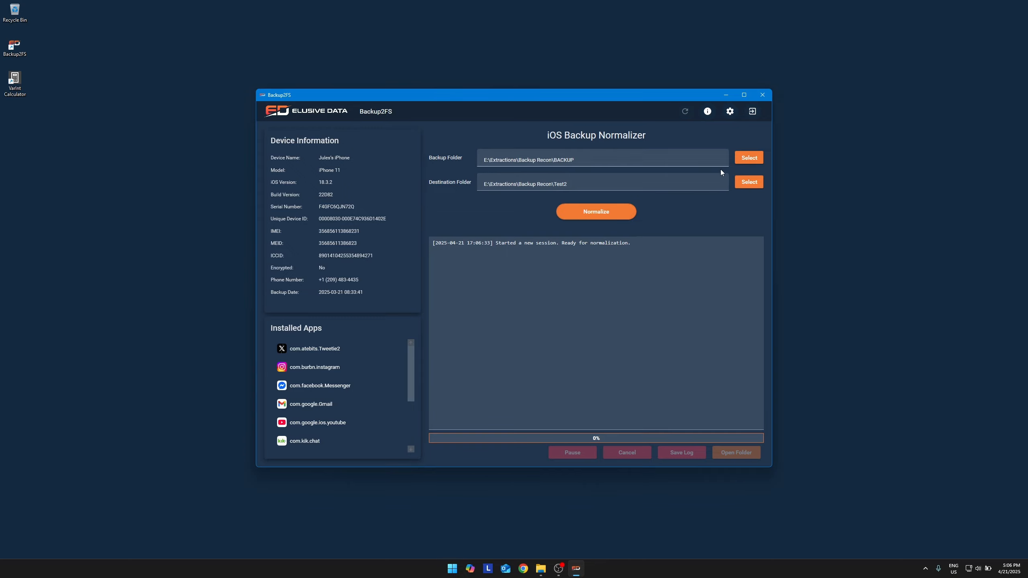
pyautogui.click(749, 157)
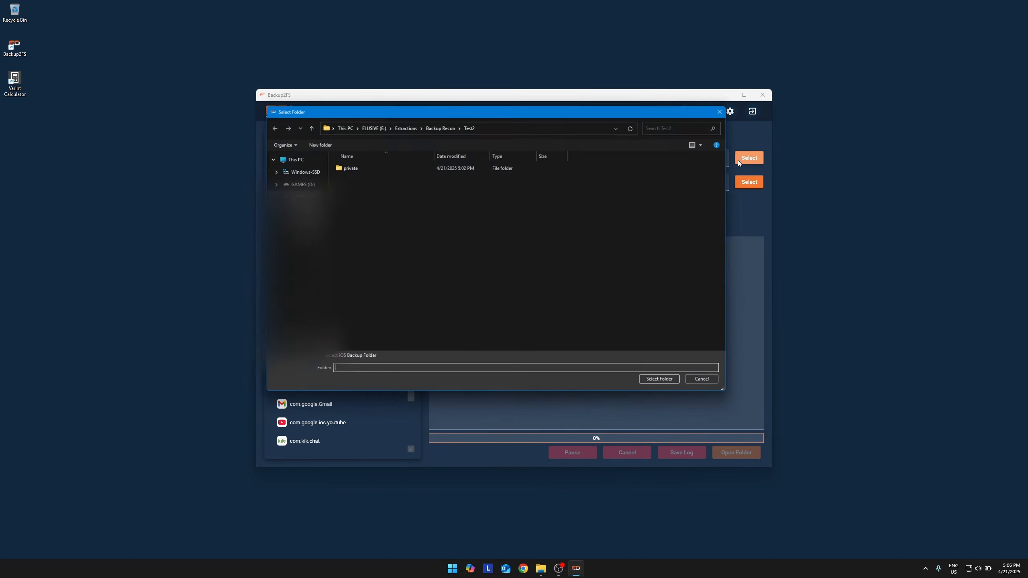
pyautogui.click(429, 125)
pyautogui.doubleClick(357, 267)
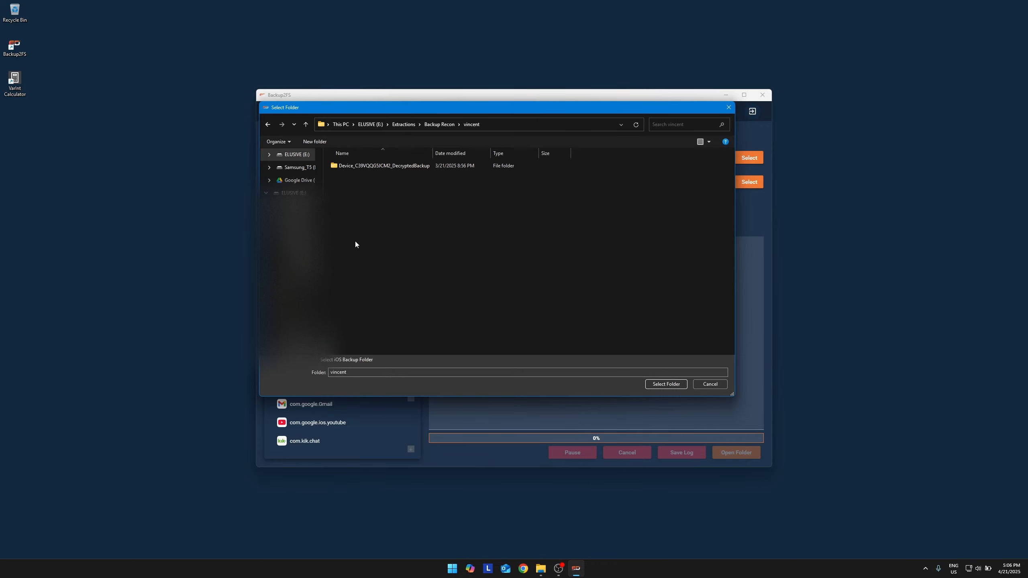
pyautogui.doubleClick(372, 167)
pyautogui.click(392, 166)
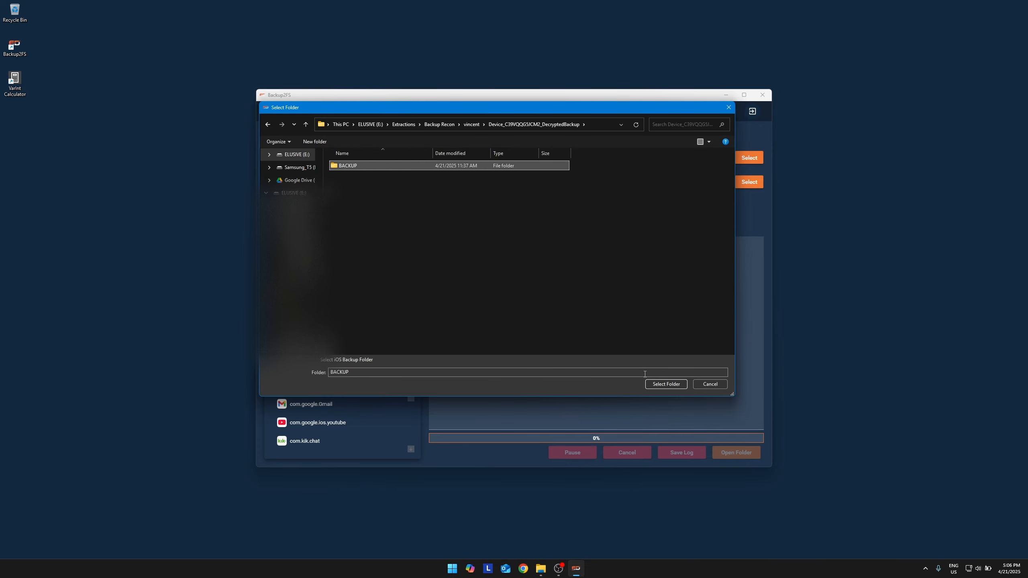
pyautogui.click(664, 384)
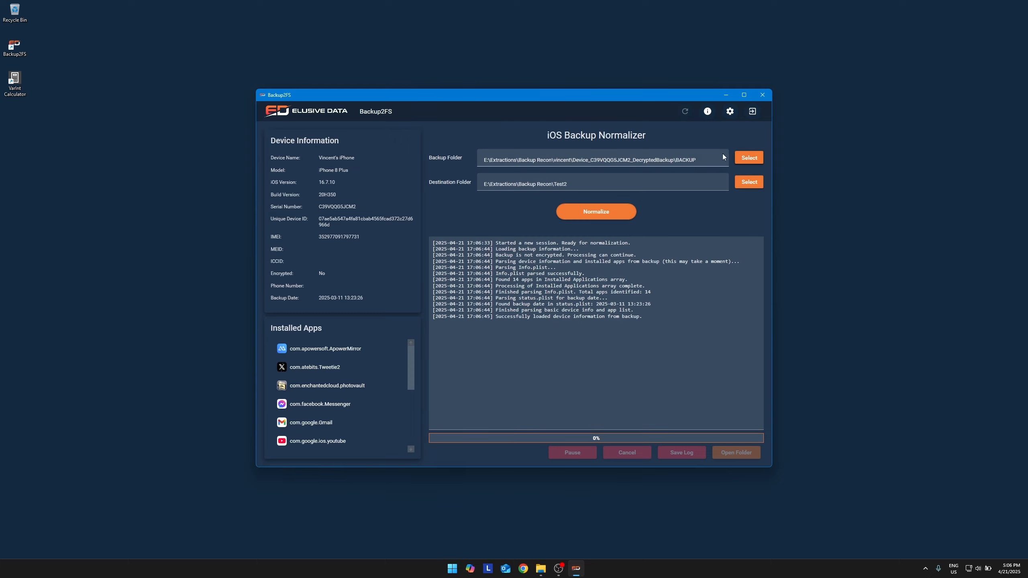
# Exit Backup2FS.
pyautogui.click(753, 112)
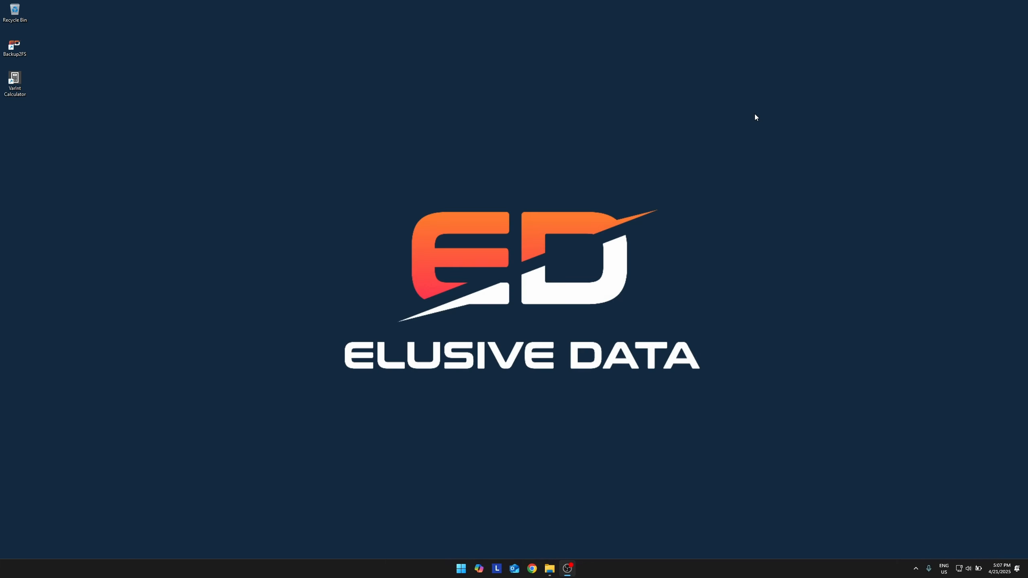